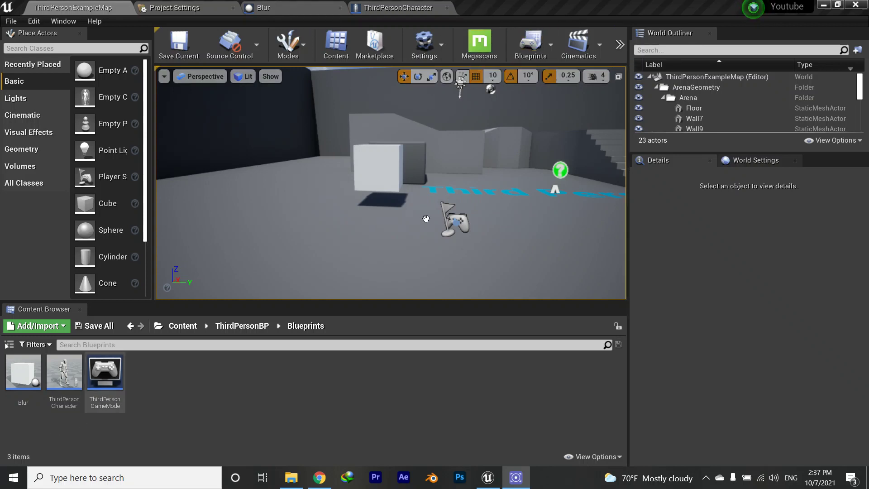
# Fly the viewport camera forward so the white cube fills more of the view
pyautogui.moveTo(426, 219); pyautogui.dragTo(407, 192)
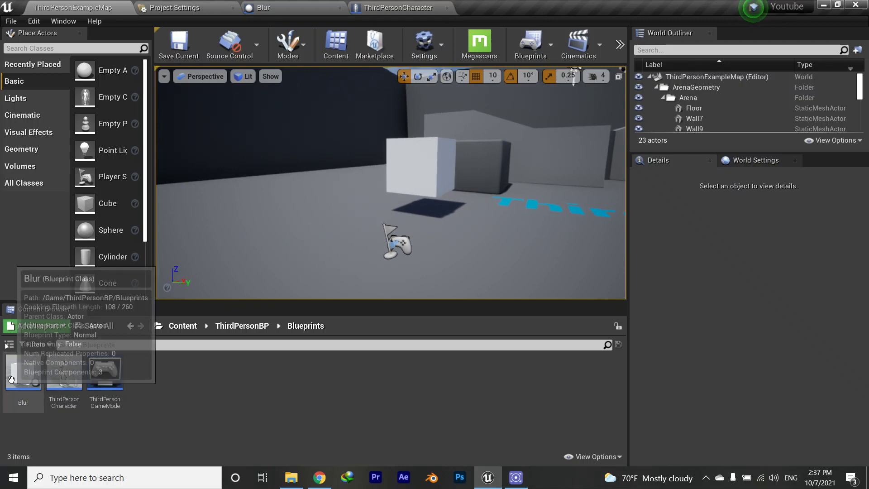
# Glance at the Blur blueprint, then filter the World Outliner for 'post'
pyautogui.doubleClick(24, 372)
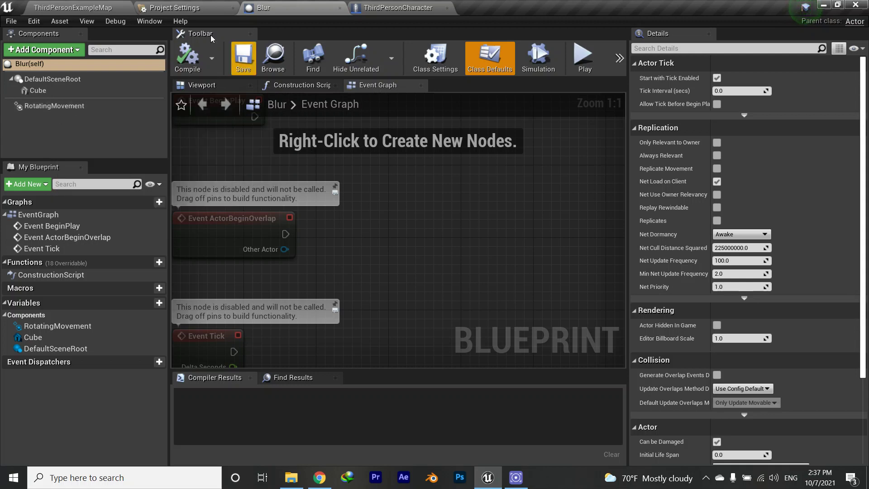
pyautogui.click(75, 8)
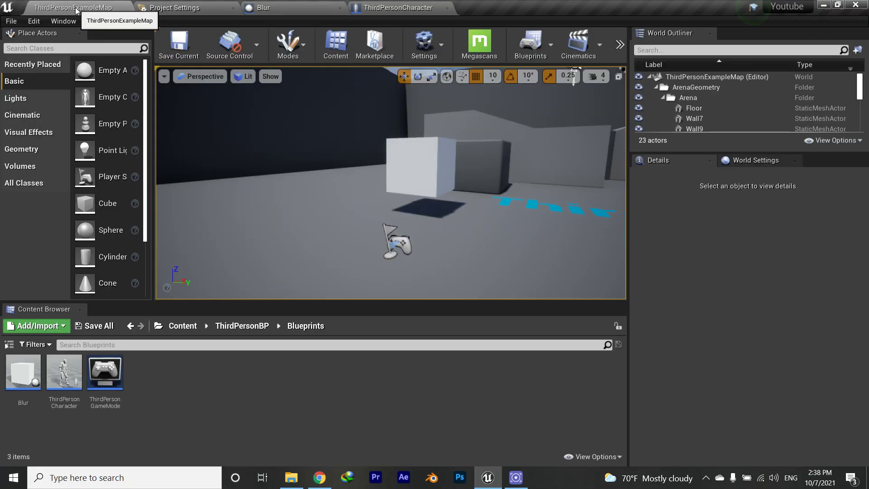
pyautogui.click(685, 50)
pyautogui.write('post')
# Select PostProcessVolume and expand its Motion Blur settings (Amount 1.0, Max 100.0)
pyautogui.click(724, 97)
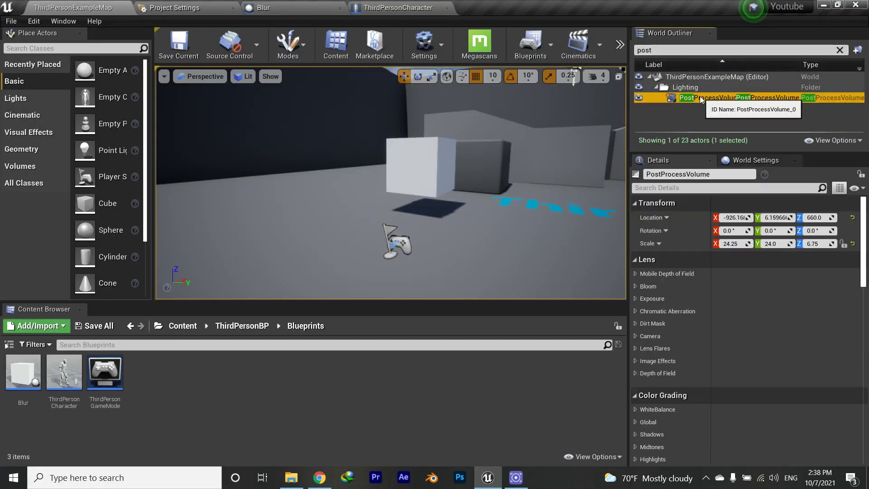
pyautogui.scroll(-5, 723, 339)
pyautogui.scroll(-4, 717, 341)
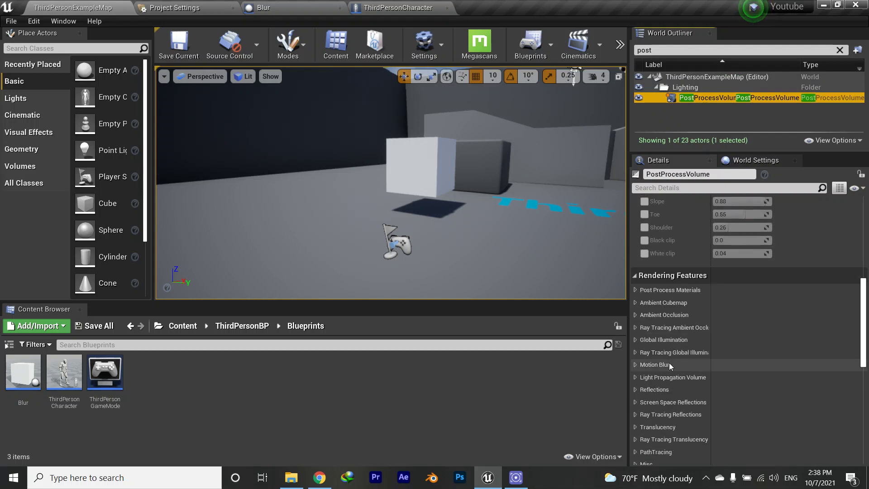
pyautogui.click(639, 365)
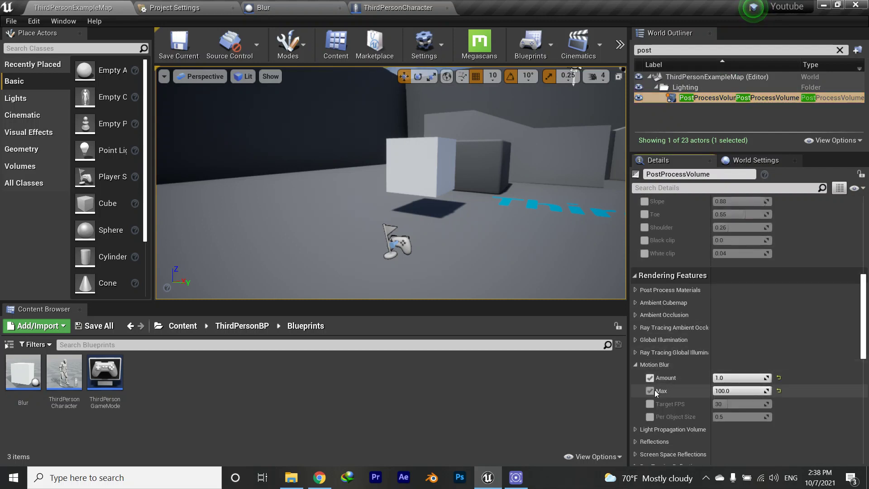
# Play the level in the editor, run the character forward, then stop
pyautogui.click(619, 43)
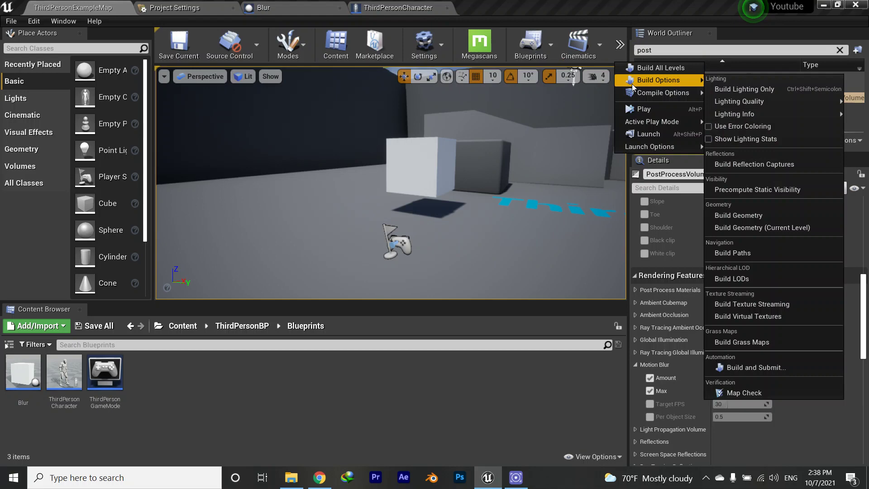
pyautogui.click(642, 108)
pyautogui.click(418, 176)
pyautogui.press('w')
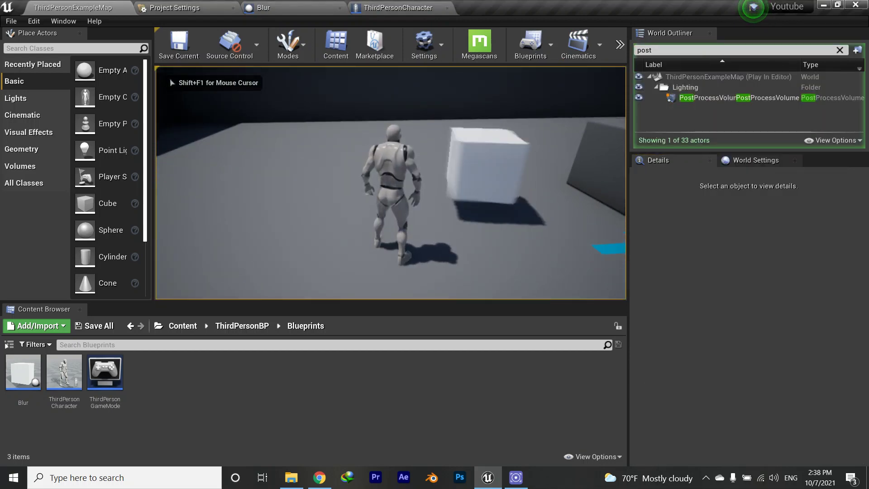
pyautogui.press('Escape')
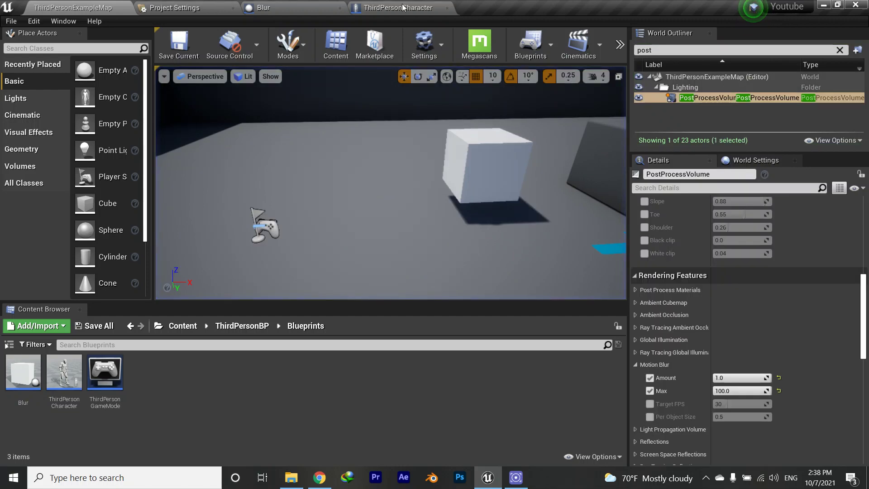
# Check the ThirdPersonCharacter blueprint, replay the level and capture a high-resolution screenshot with F9
pyautogui.click(413, 3)
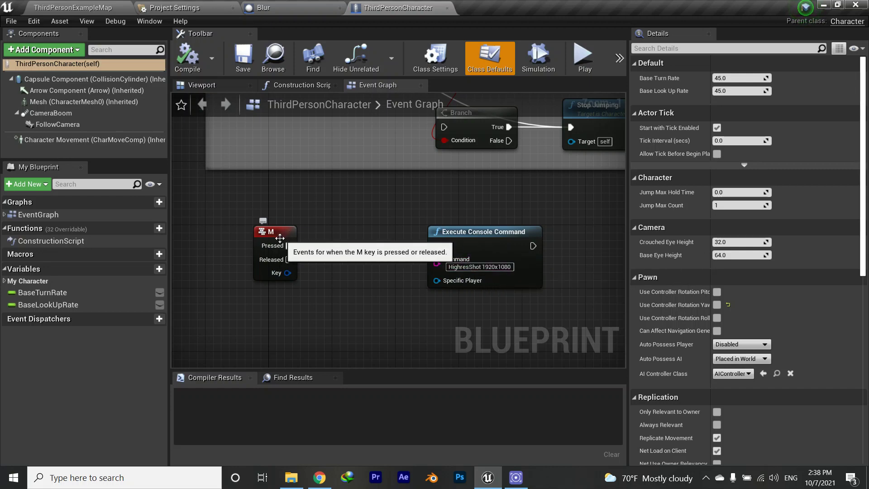
pyautogui.click(72, 8)
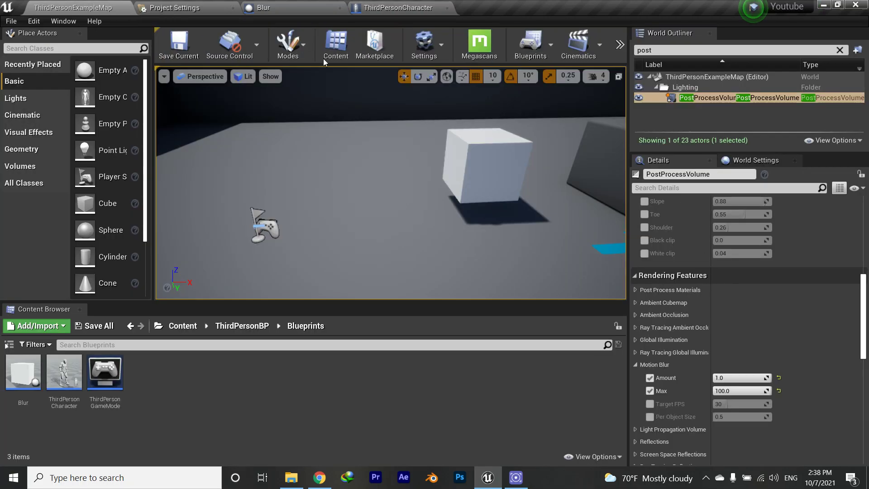
pyautogui.click(619, 44)
pyautogui.moveTo(645, 85)
pyautogui.click(642, 108)
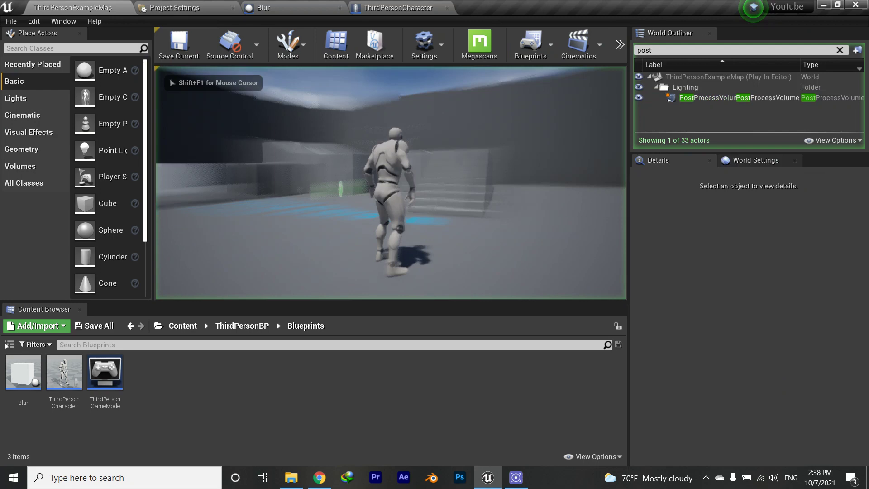
pyautogui.press('F9')
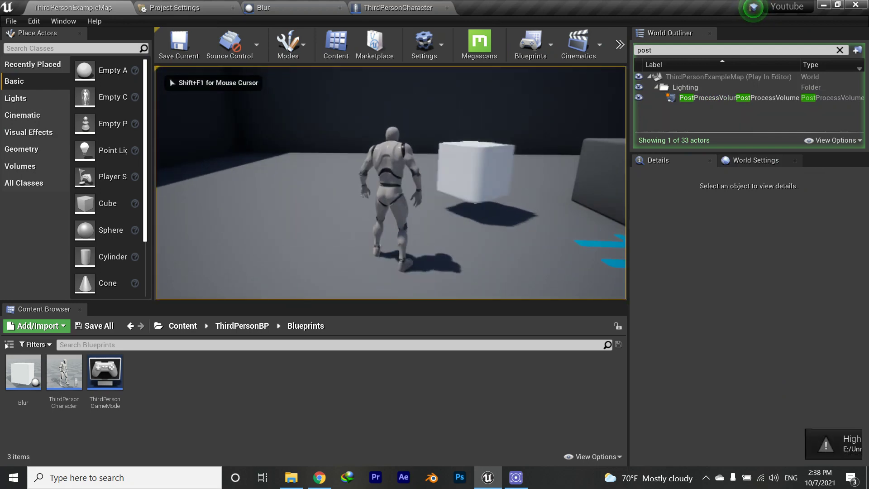
pyautogui.press('Escape')
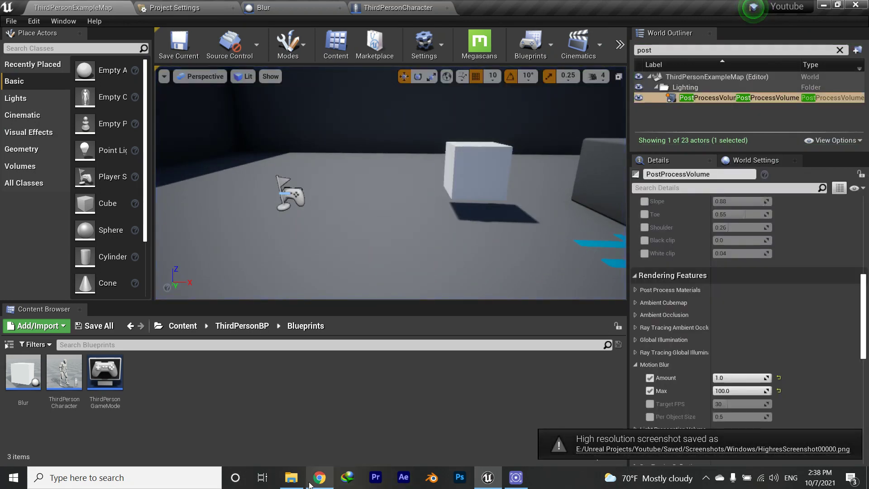
pyautogui.click(291, 477)
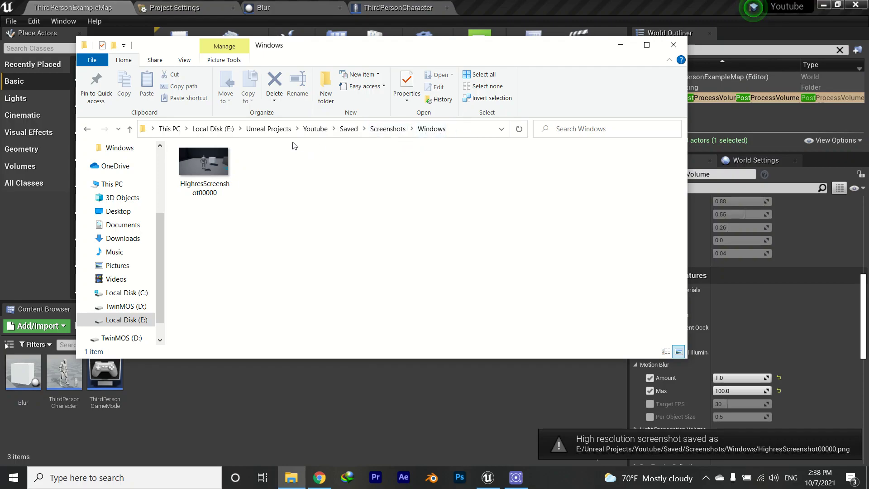
pyautogui.doubleClick(216, 171)
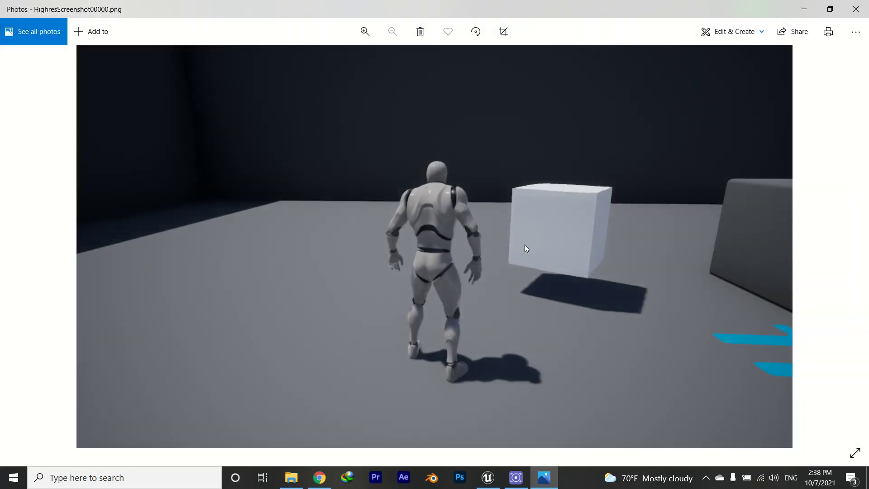
pyautogui.click(856, 9)
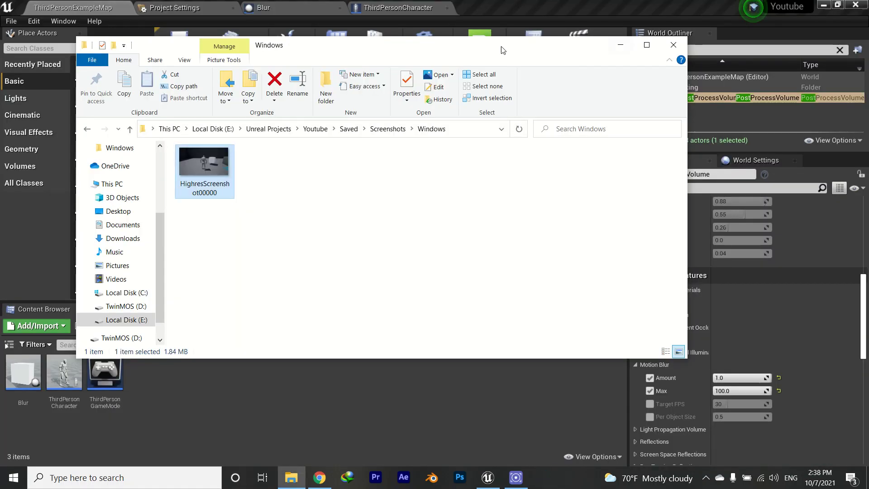
pyautogui.click(499, 18)
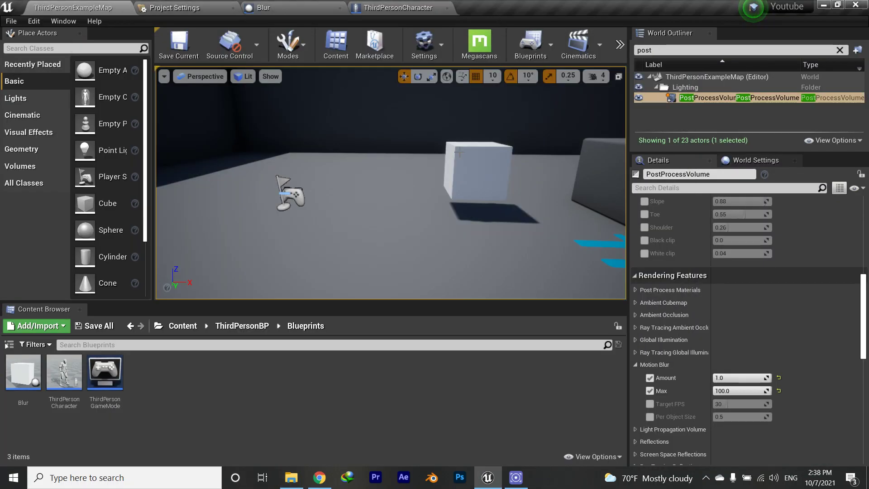
# During play, run the 'shot' console command to save ScreenShot00000, then stop playing
pyautogui.click(620, 44)
pyautogui.click(649, 112)
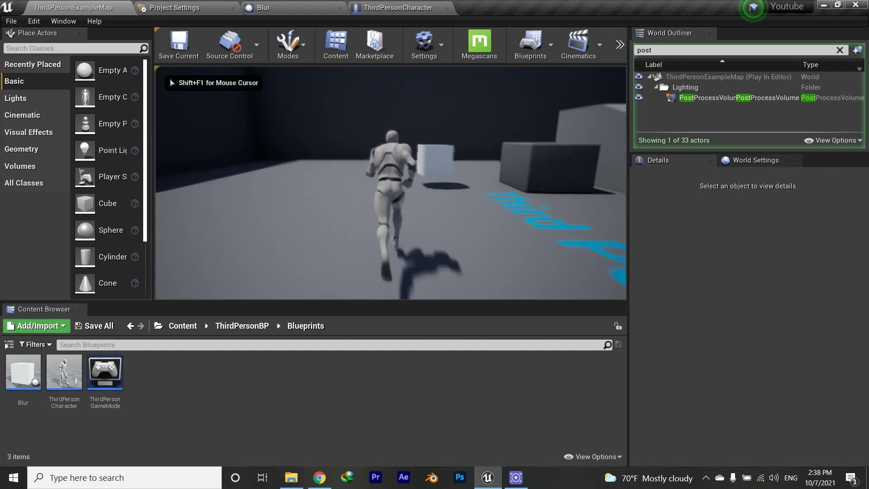
pyautogui.hotkey('shift', 'F1')
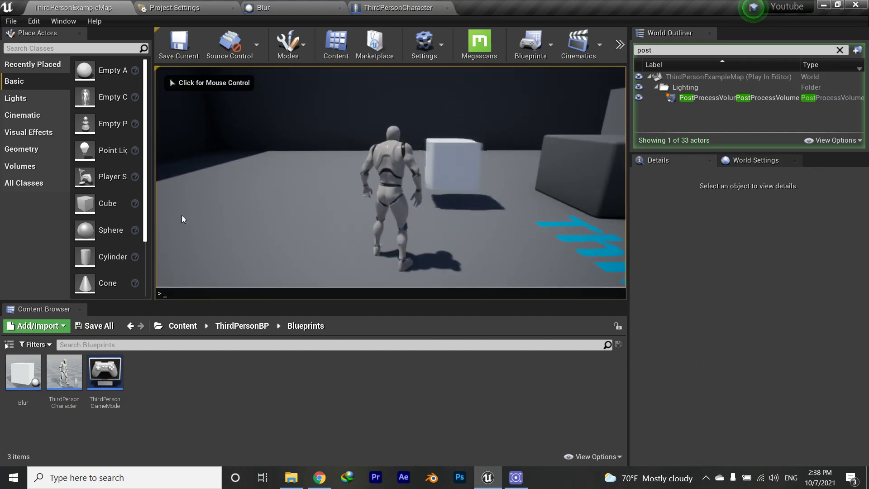
pyautogui.press('`')
pyautogui.write('shot')
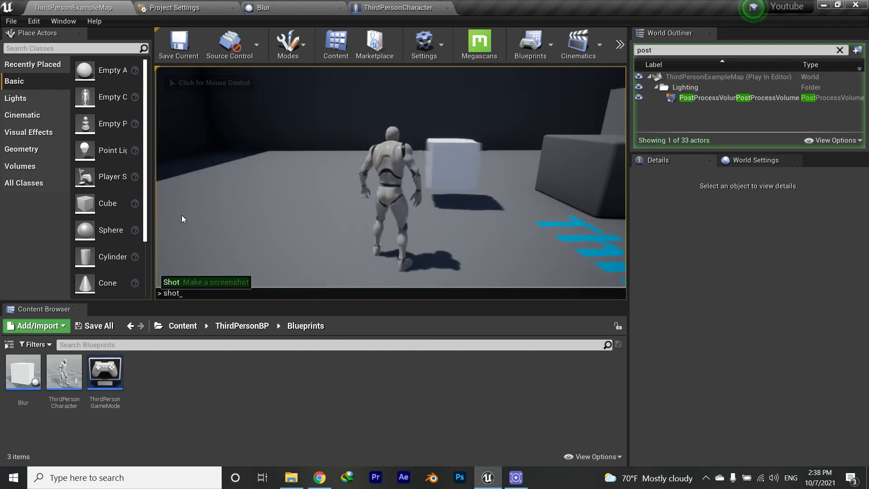
pyautogui.press('Return')
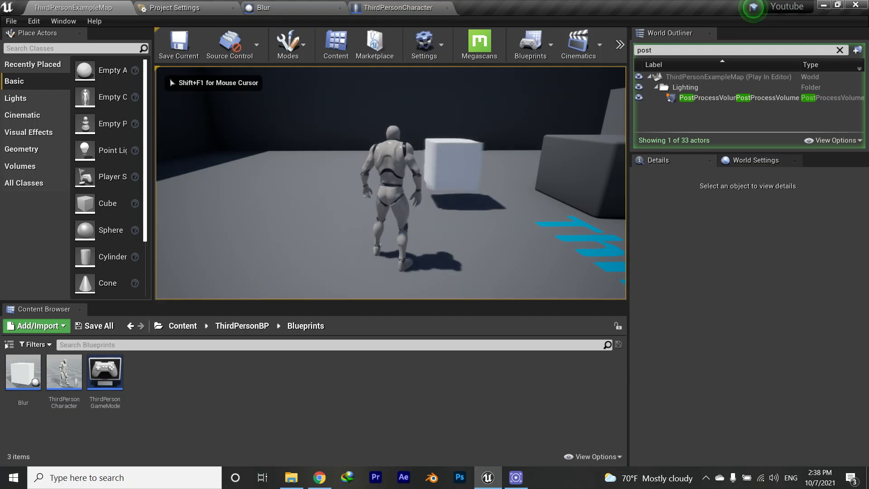
pyautogui.press('Escape')
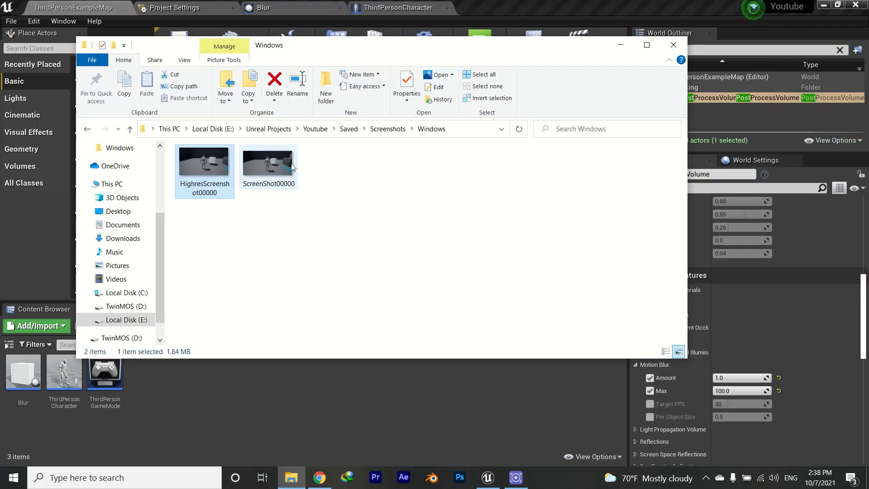
# View ScreenShot00000 from the Screenshots folder, then close the viewer
pyautogui.click(279, 165)
pyautogui.doubleClick(280, 164)
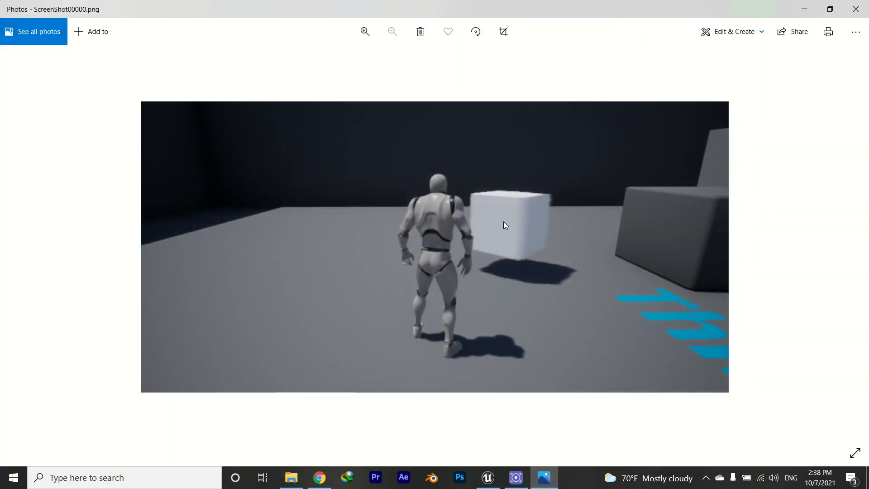
pyautogui.click(856, 9)
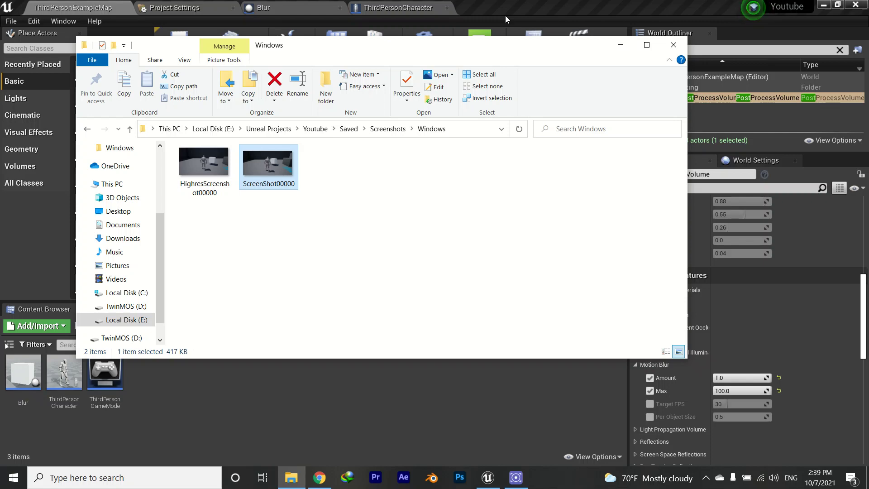
# Flip between HighresScreenshot00000 and ScreenShot00000 in Photos, then close Photos and return to Unreal
pyautogui.doubleClick(203, 183)
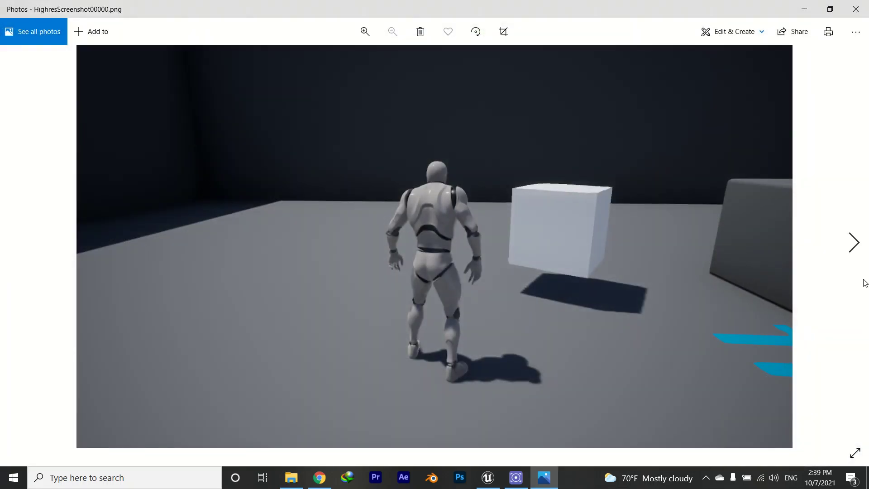
pyautogui.click(853, 242)
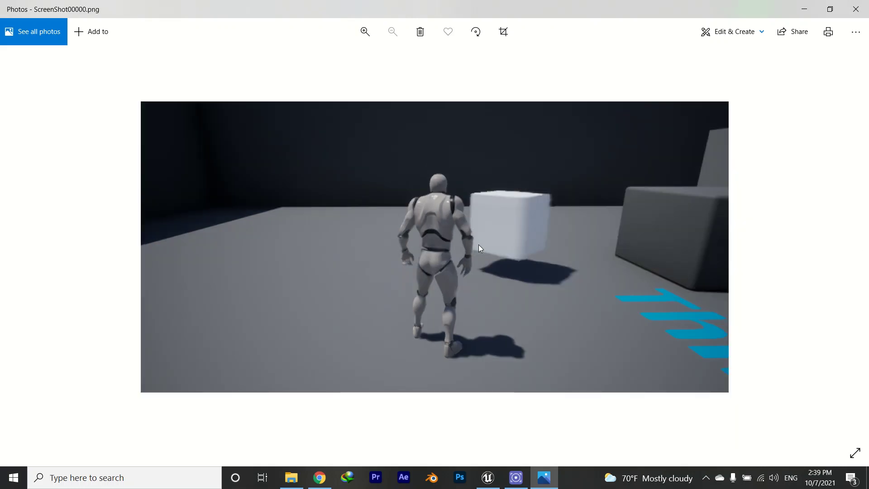
pyautogui.press('Left')
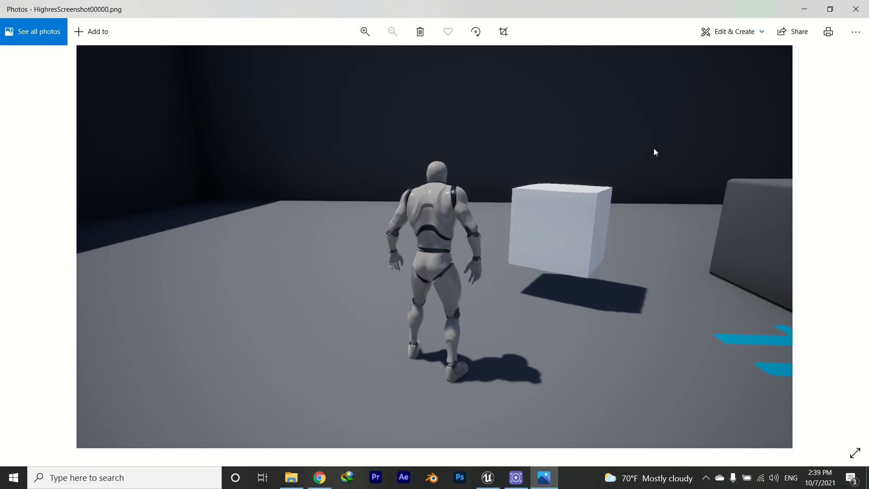
pyautogui.click(856, 9)
pyautogui.click(278, 164)
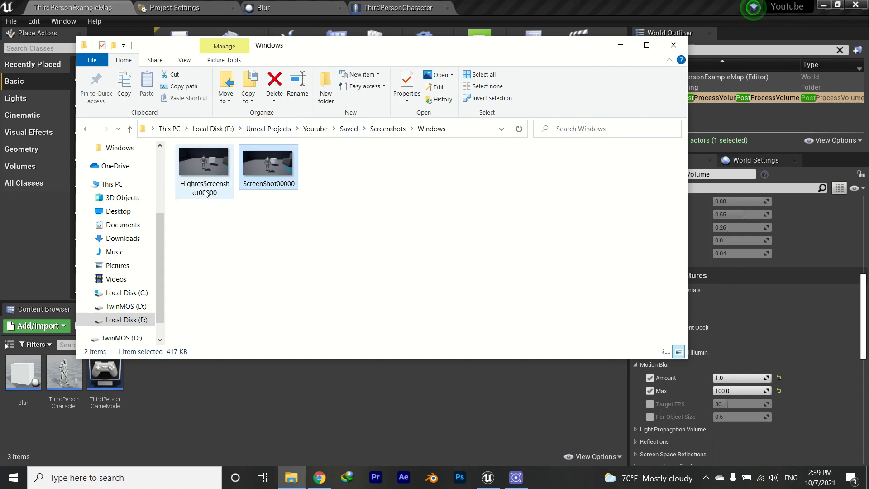
pyautogui.moveTo(209, 177)
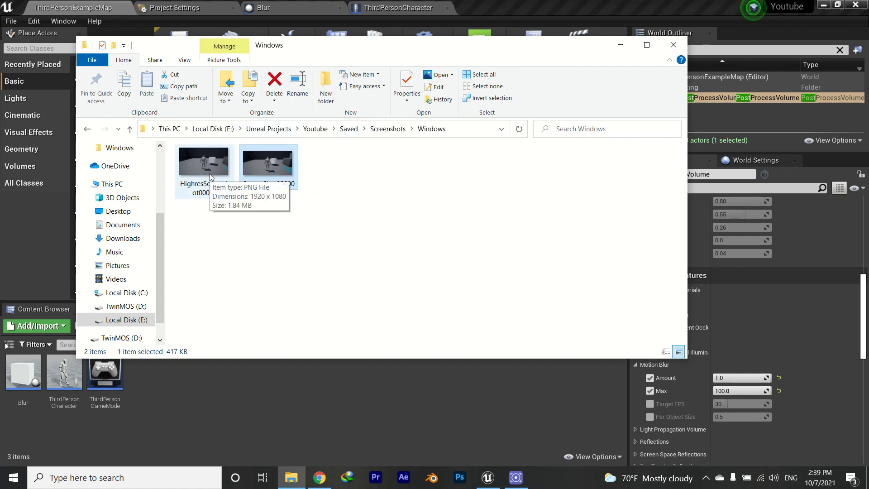
pyautogui.click(495, 6)
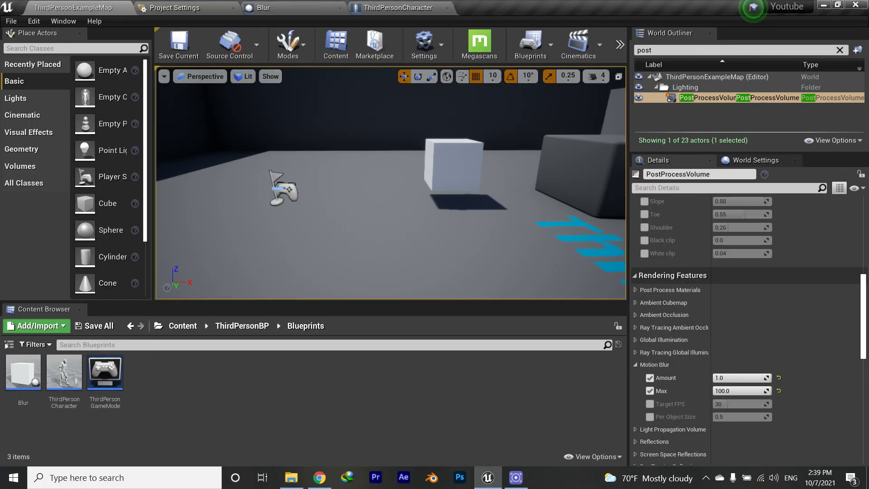
# Enable motion blur with the console command 'ShowFlag.MotionBlur 1'
pyautogui.press('`')
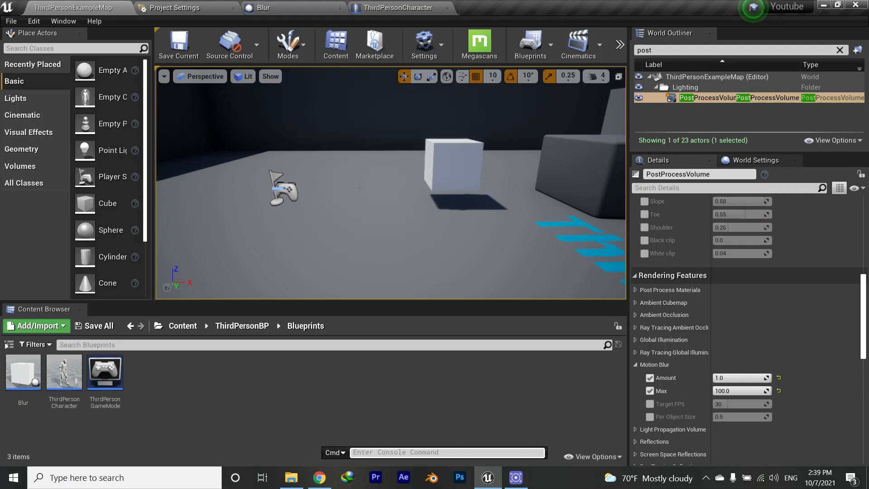
pyautogui.write('showf')
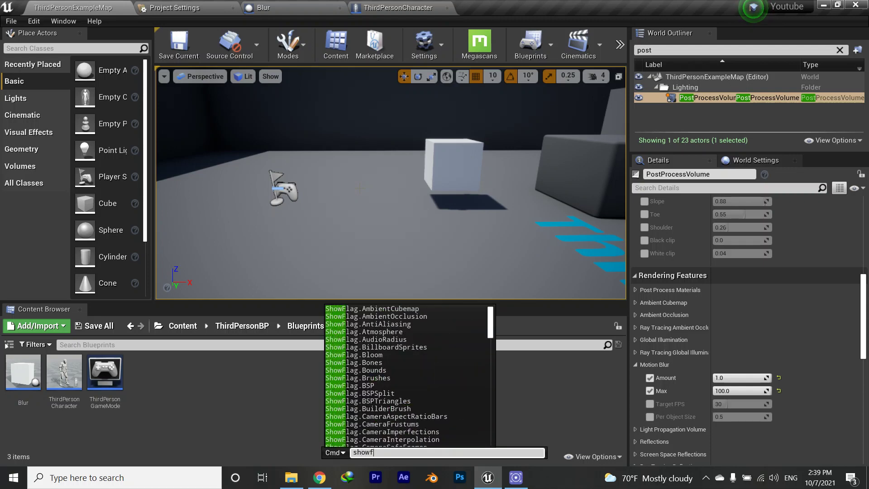
pyautogui.write('lag.motio')
pyautogui.press('Tab')
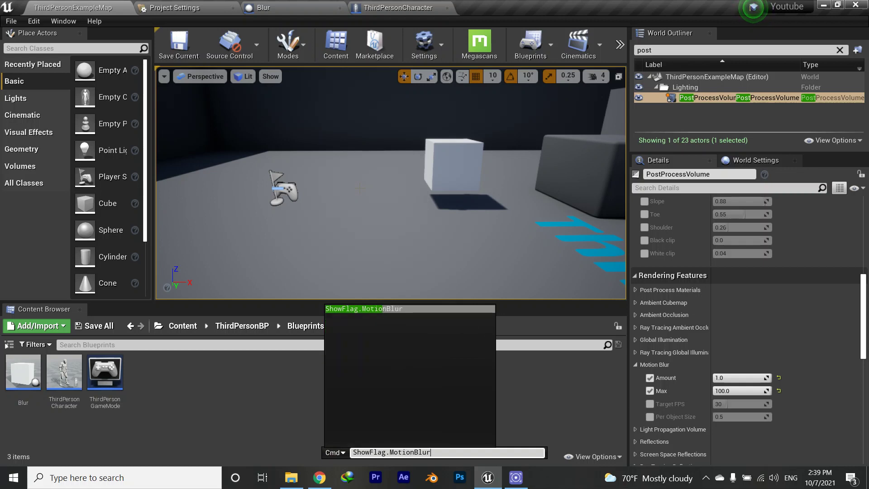
pyautogui.write('1')
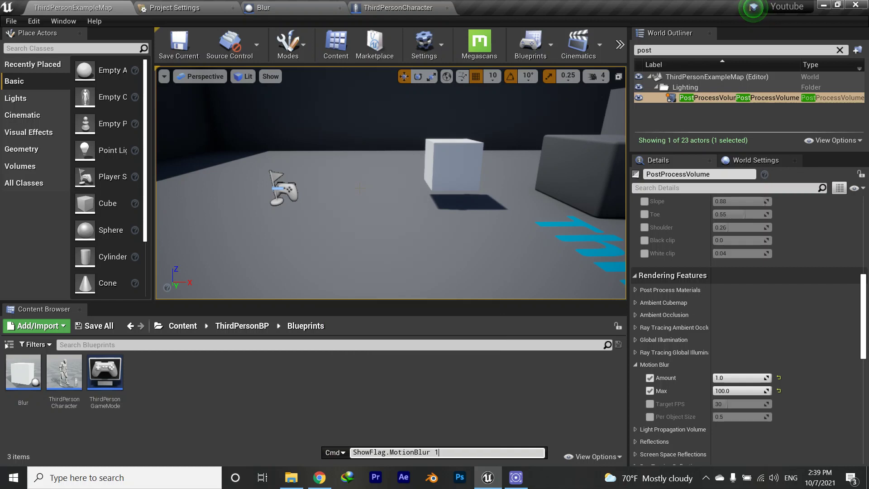
pyautogui.press('Return')
# Play the level, run toward the cube and capture HighresScreenshot00001 with F9
pyautogui.click(620, 44)
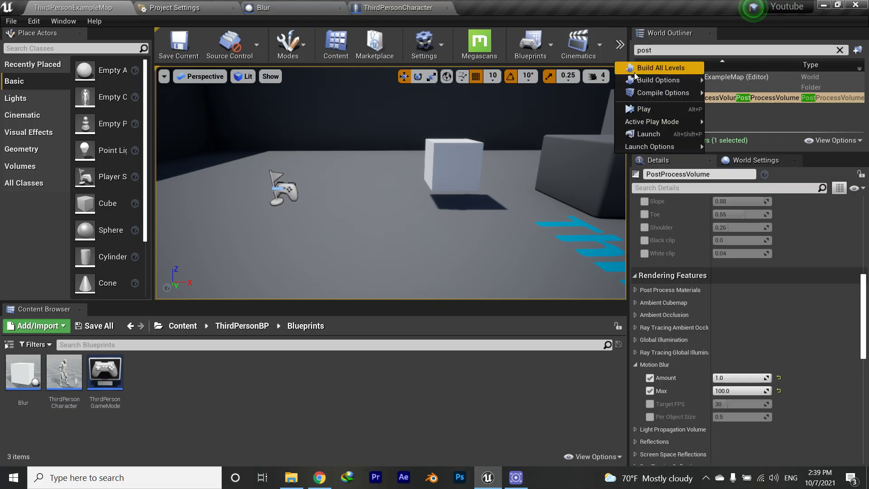
pyautogui.click(656, 108)
pyautogui.click(433, 248)
pyautogui.press('w')
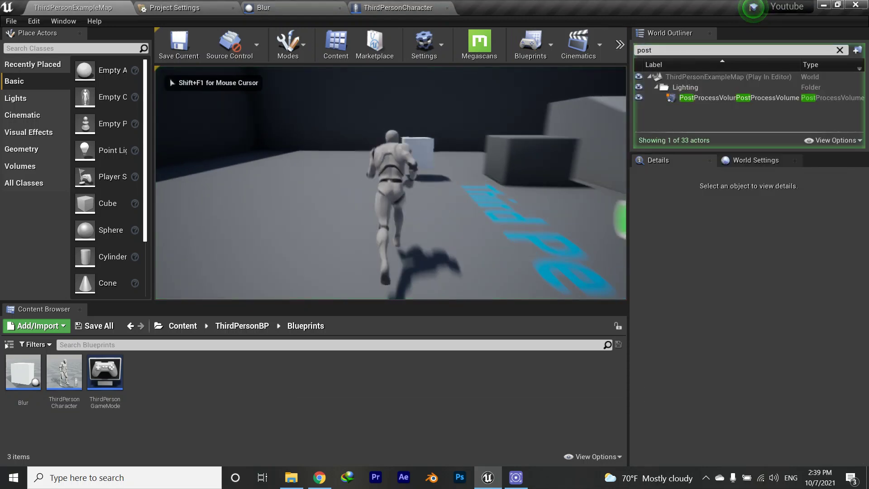
pyautogui.press('F9')
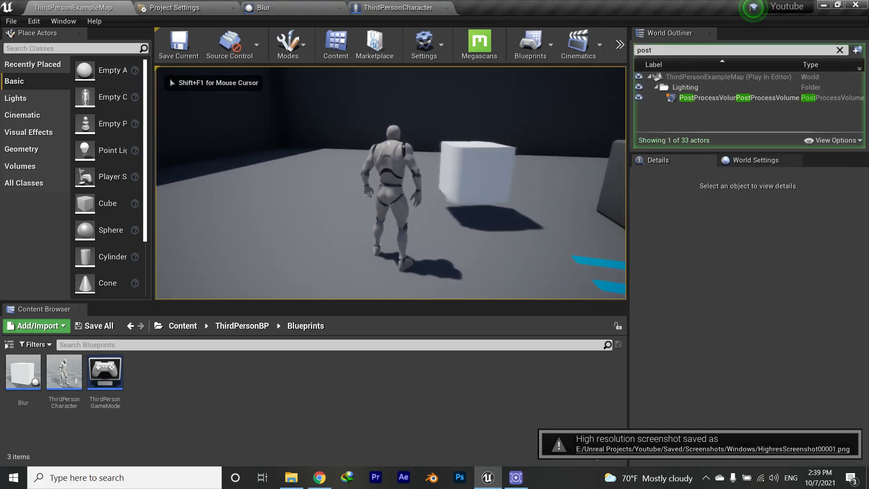
pyautogui.press('Escape')
pyautogui.click(291, 477)
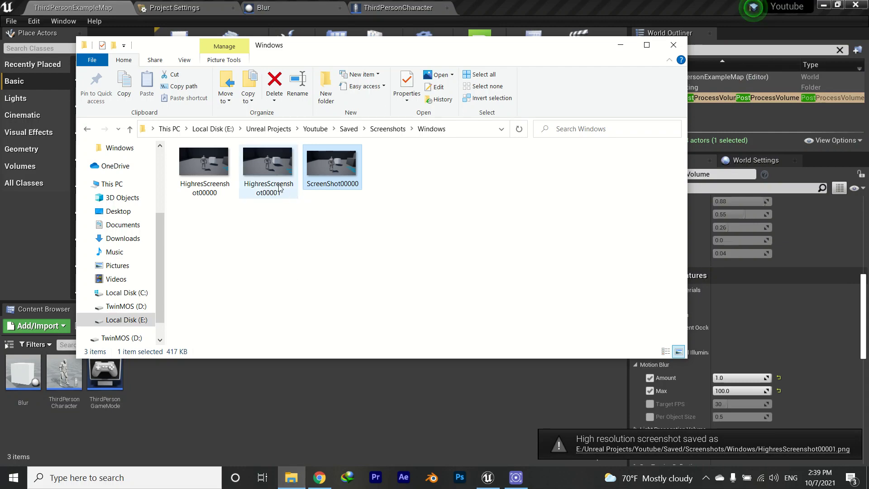
# View the motion-blurred HighresScreenshot00001 (1.96 MB) in Photos, then go back to Unreal
pyautogui.doubleClick(265, 159)
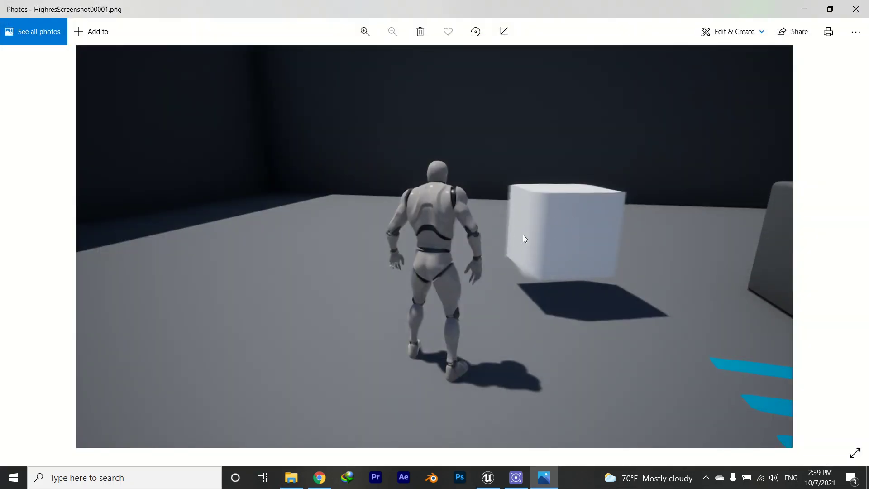
pyautogui.click(855, 9)
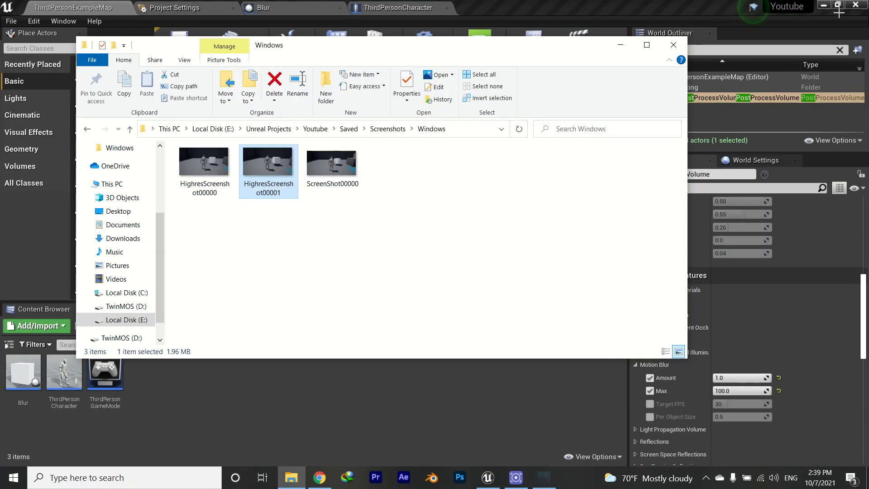
pyautogui.click(563, 16)
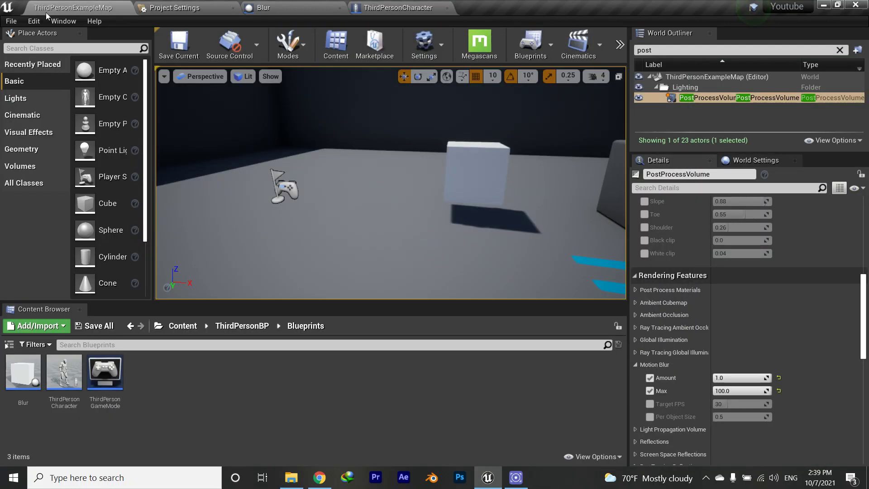
# In Project Settings > Packaging, review the Build Configuration options and keep Development
pyautogui.click(199, 10)
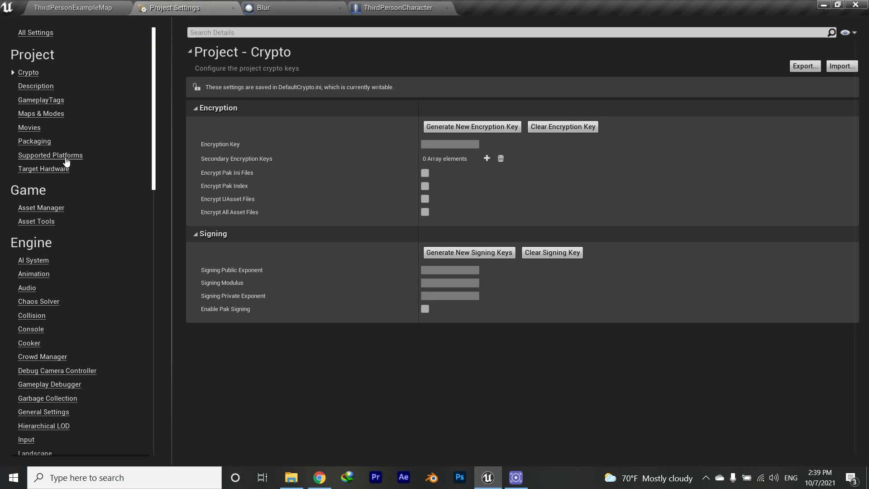
pyautogui.click(44, 143)
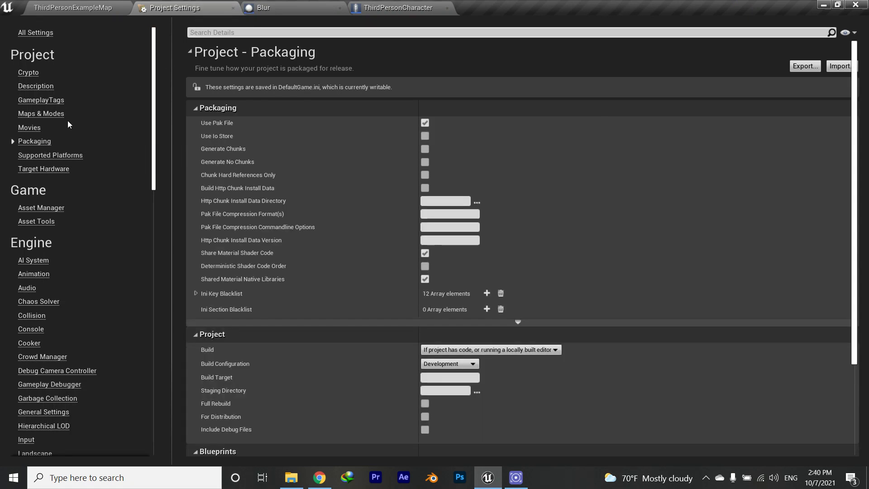
pyautogui.scroll(-2, 496, 366)
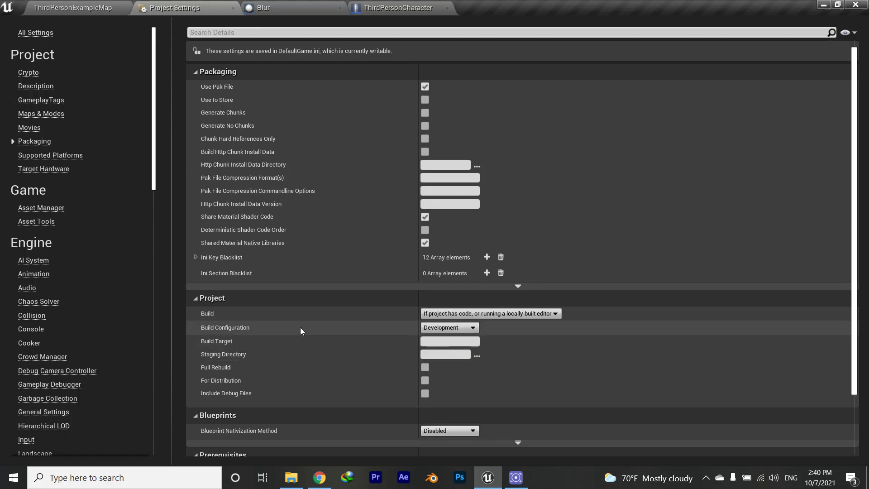
pyautogui.click(453, 327)
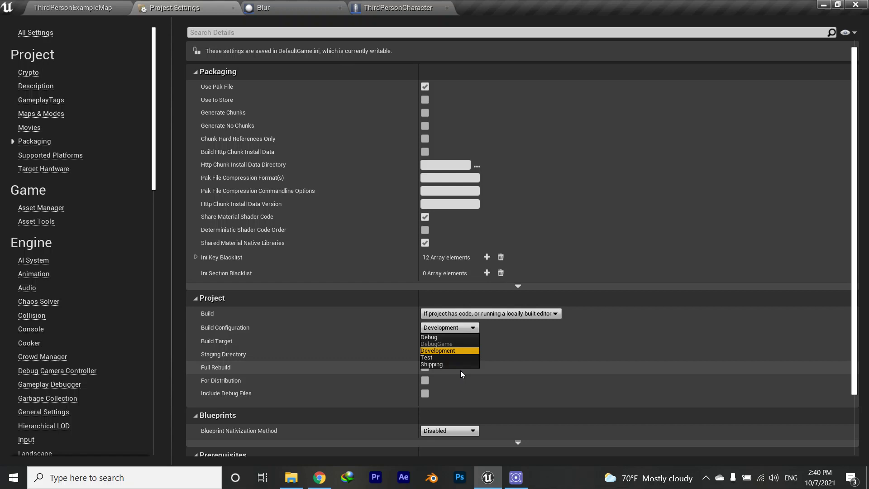
pyautogui.click(372, 343)
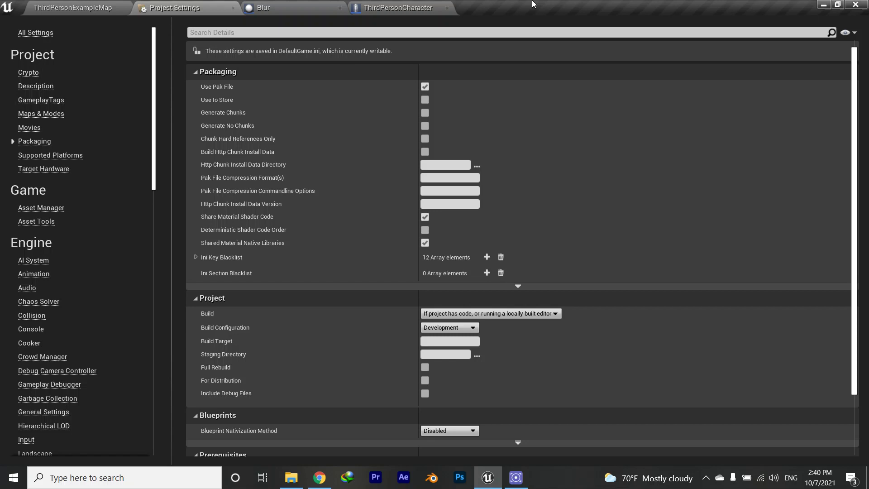
# Switch to the ThirdPersonExampleMap tab and turn the viewport camera right toward the grey wall
pyautogui.click(86, 6)
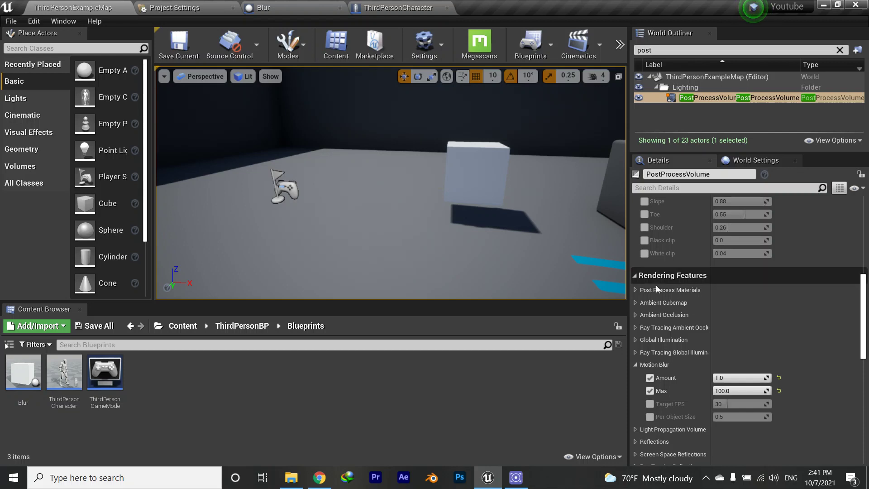
pyautogui.moveTo(418, 213); pyautogui.dragTo(419, 213, button='right')
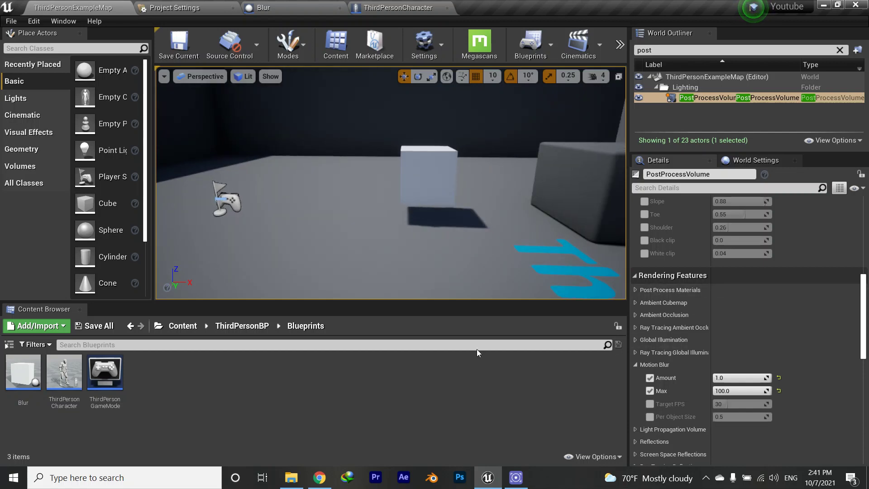